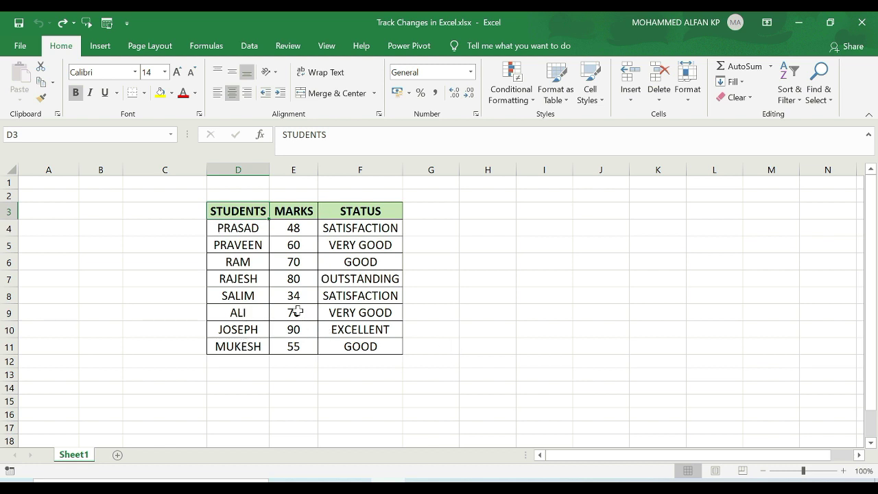
Select cell E9, then empty cell H13, and bring up Excel's Review commands
{"action": "left_click", "coordinate": [296, 312]}
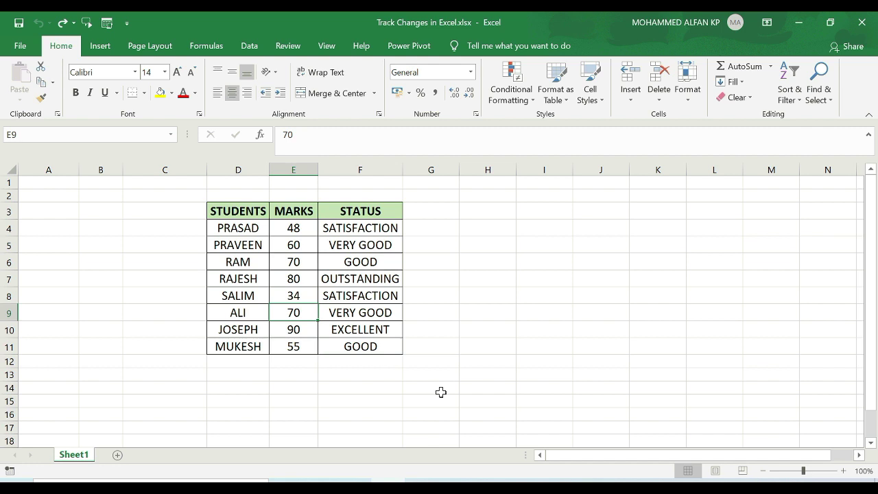
{"action": "left_click", "coordinate": [492, 376]}
{"action": "left_click", "coordinate": [275, 52]}
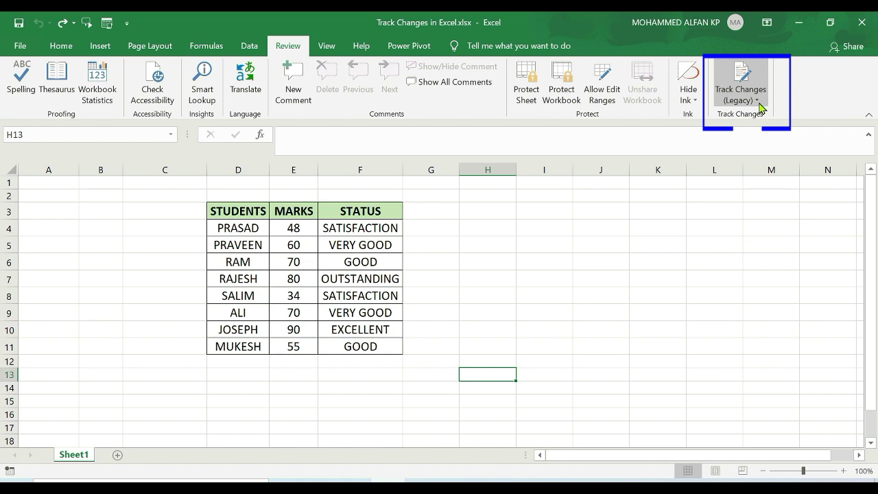
Open Highlight Changes and turn on tracking changes while editing, keeping When set to All
{"action": "left_click", "coordinate": [758, 101]}
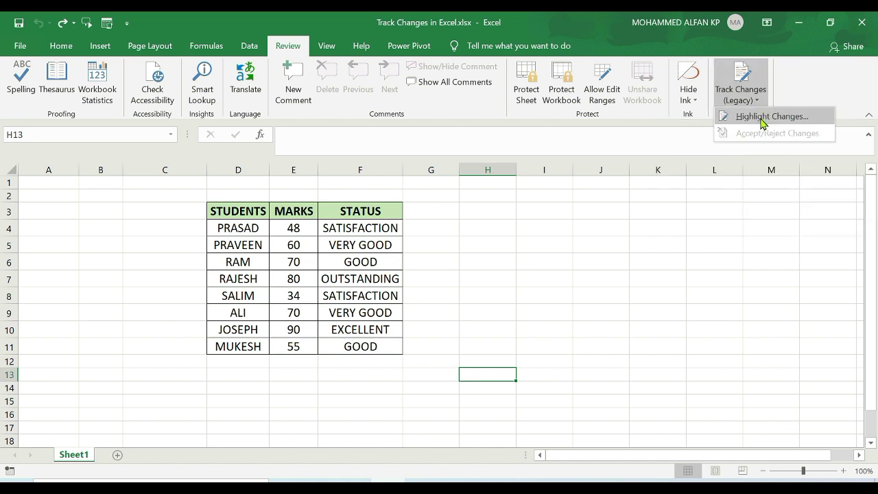
{"action": "left_click", "coordinate": [762, 123]}
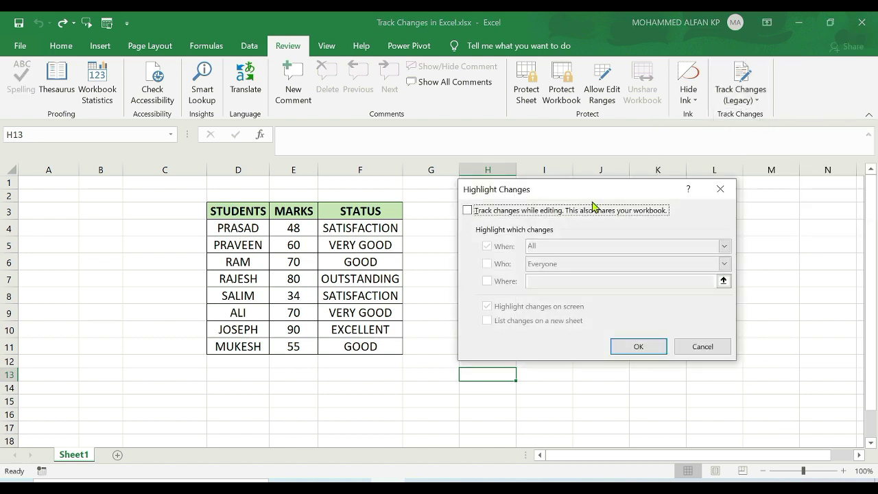
{"action": "left_click_drag", "start_coordinate": [570, 191], "coordinate": [566, 229]}
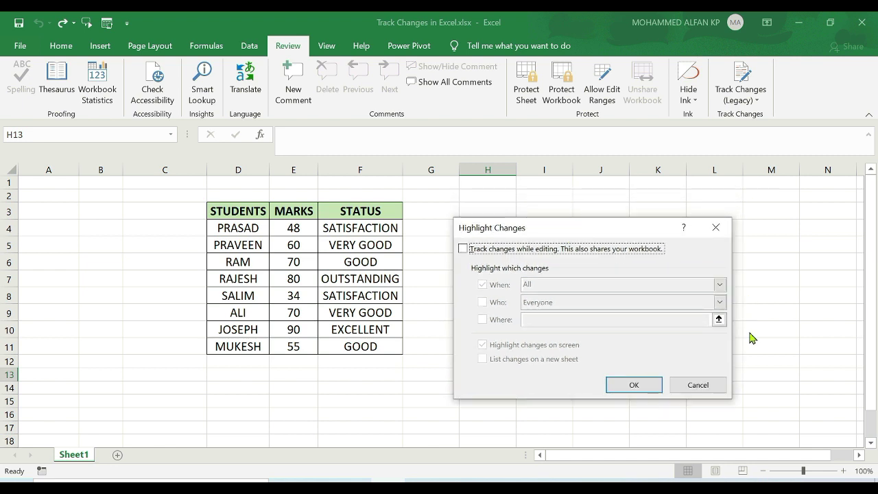
{"action": "left_click", "coordinate": [464, 249]}
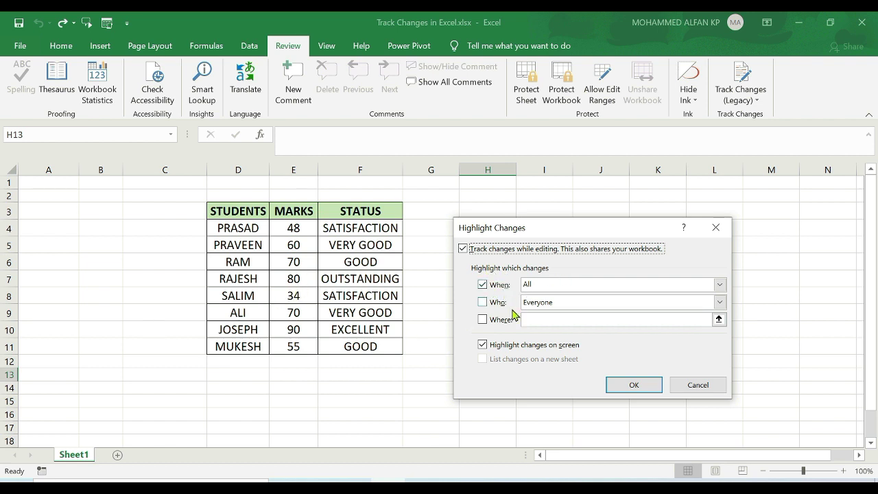
{"action": "left_click", "coordinate": [498, 296]}
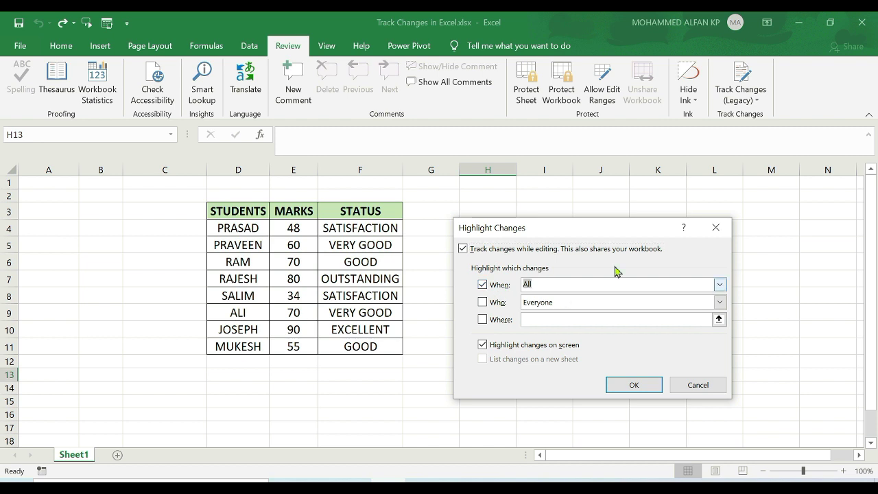
Leave the Who filter switched off and tick Where to limit tracking to a range
{"action": "left_click", "coordinate": [483, 308]}
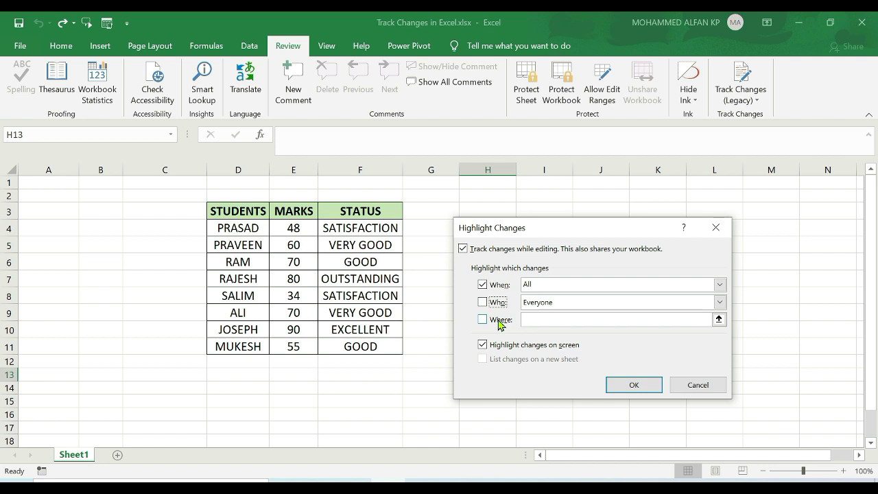
{"action": "left_click", "coordinate": [482, 302]}
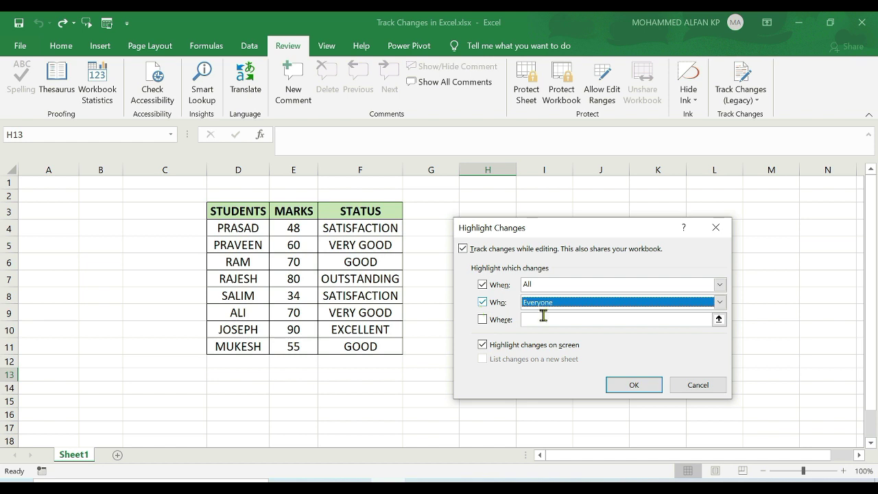
{"action": "left_click", "coordinate": [719, 302]}
{"action": "left_click", "coordinate": [570, 310]}
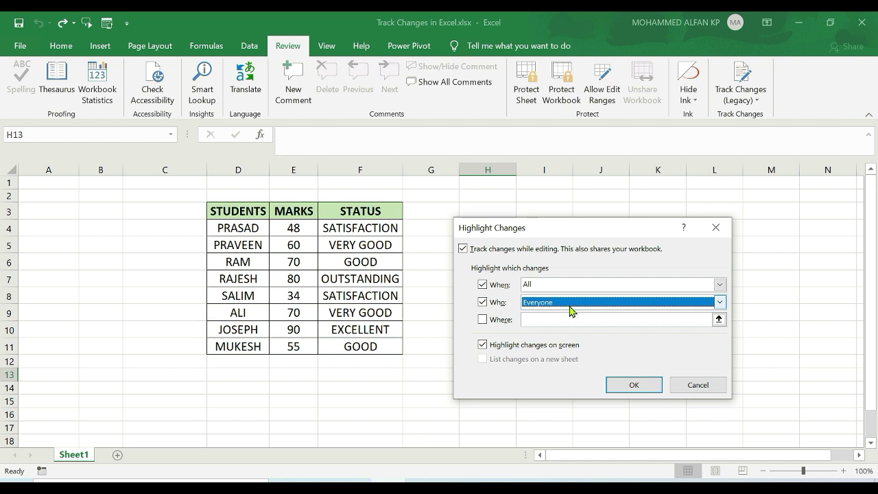
{"action": "left_click", "coordinate": [482, 302]}
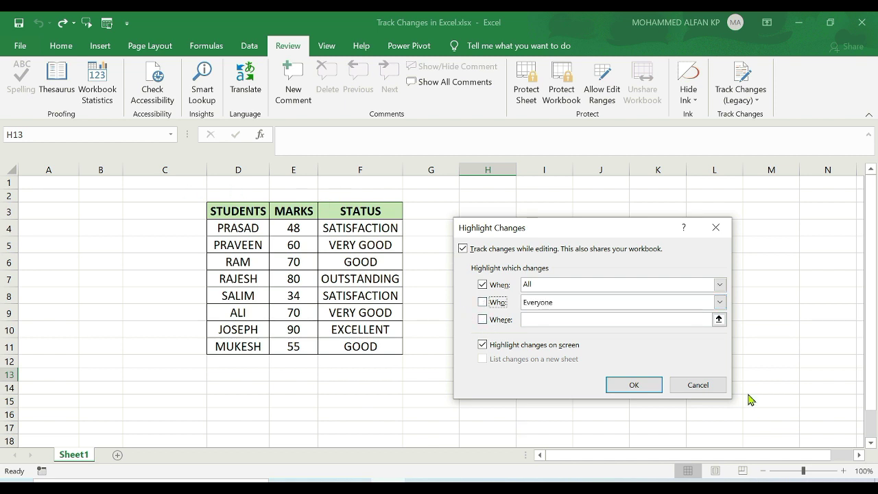
{"action": "left_click", "coordinate": [482, 320]}
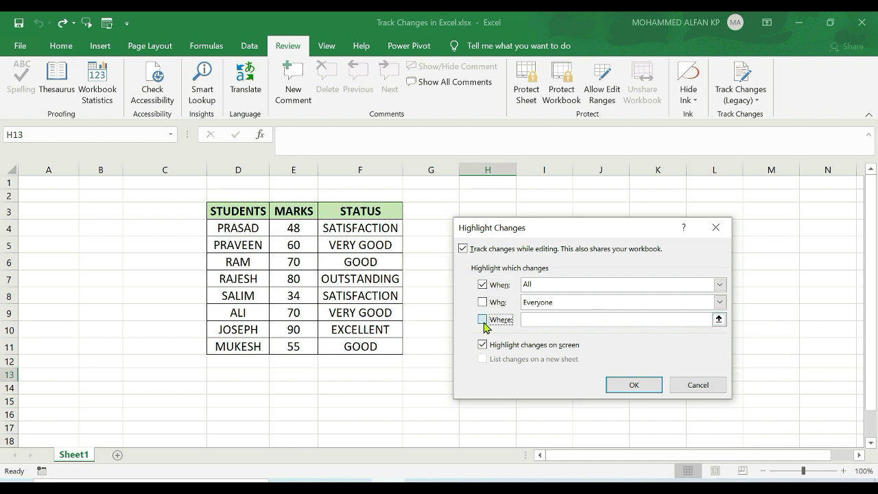
Select J9:M15 as the Where range, then untick Where so every cell is tracked
{"action": "left_click", "coordinate": [718, 320]}
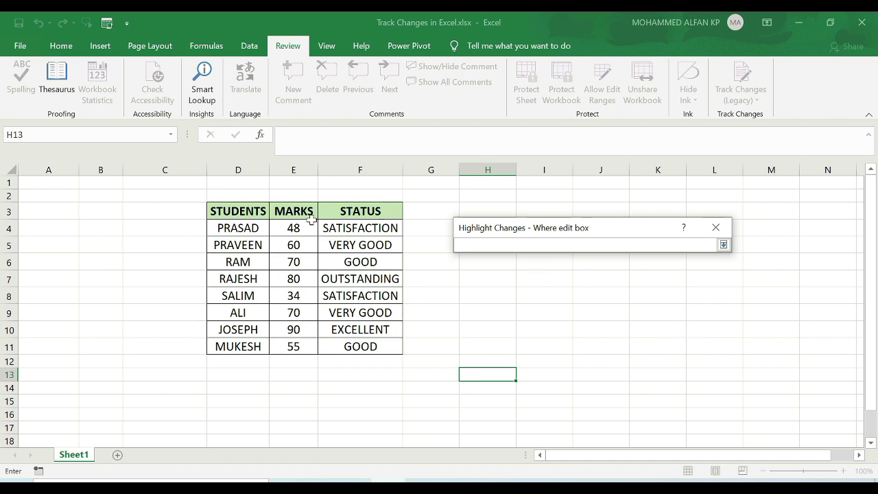
{"action": "left_click_drag", "start_coordinate": [181, 194], "coordinate": [392, 414]}
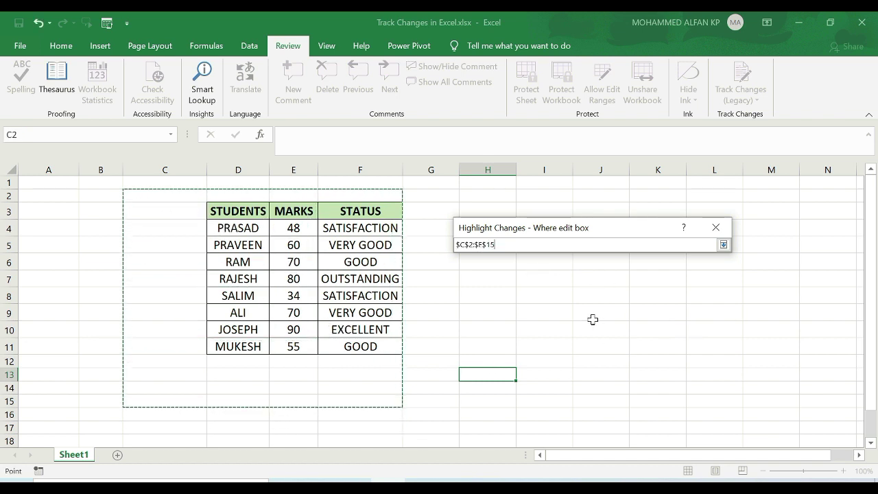
{"action": "left_click_drag", "start_coordinate": [590, 314], "coordinate": [755, 394]}
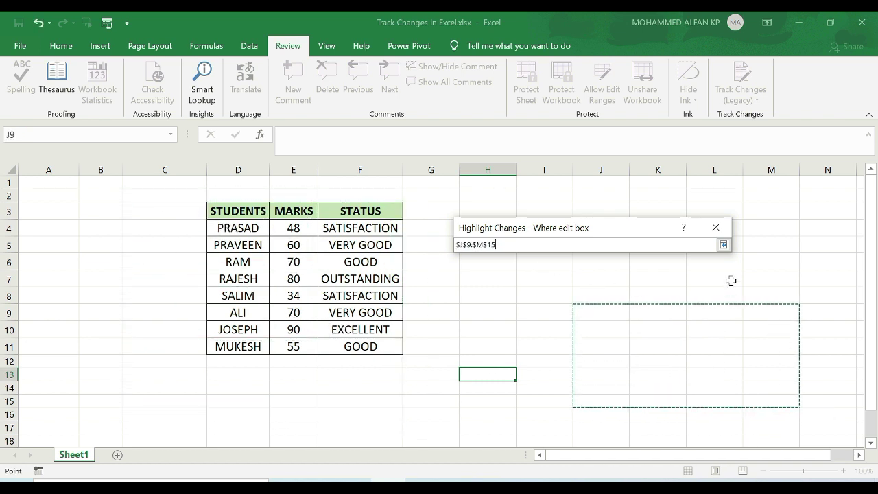
{"action": "left_click", "coordinate": [723, 245]}
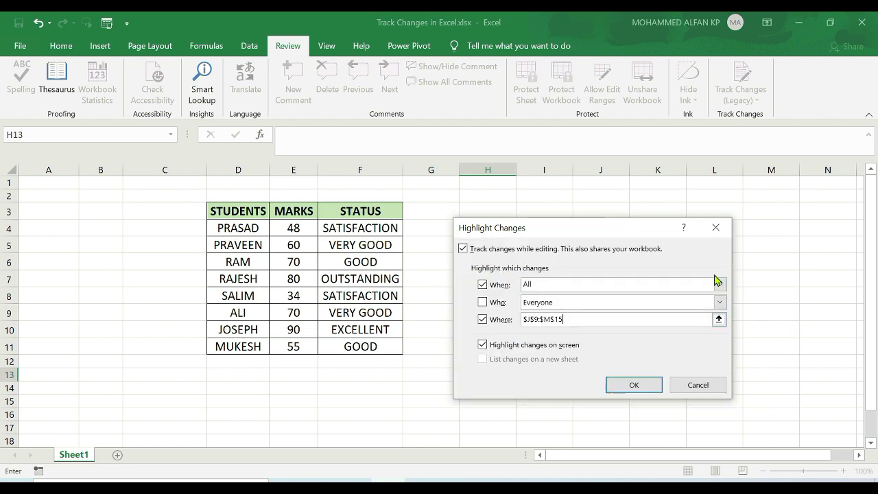
{"action": "left_click", "coordinate": [483, 320]}
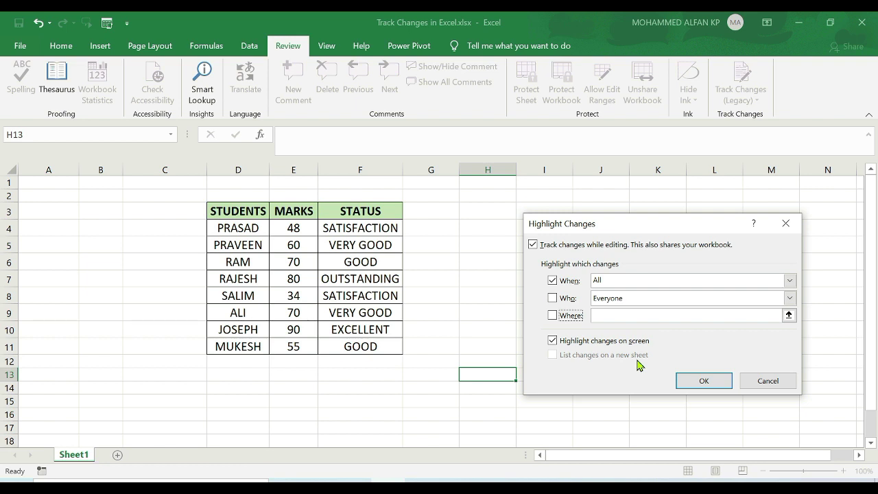
Confirm the Highlight Changes settings and accept saving the workbook as shared
{"action": "left_click_drag", "start_coordinate": [663, 228], "coordinate": [646, 201]}
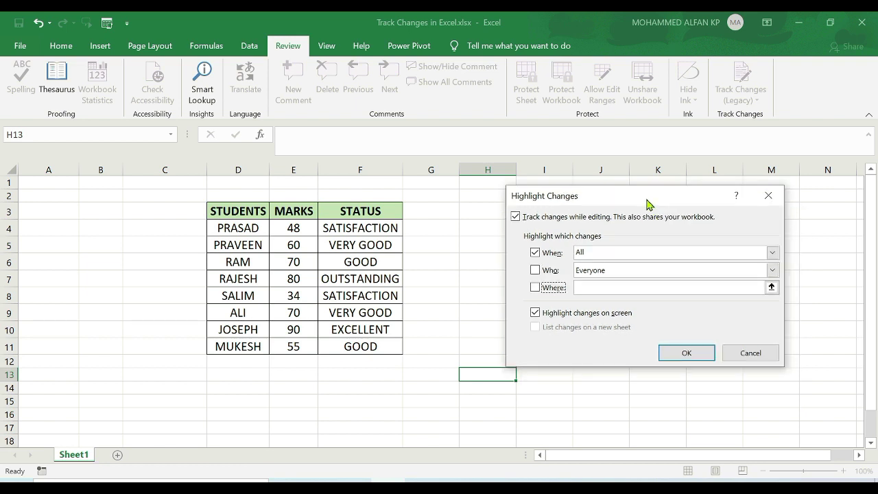
{"action": "left_click", "coordinate": [702, 354]}
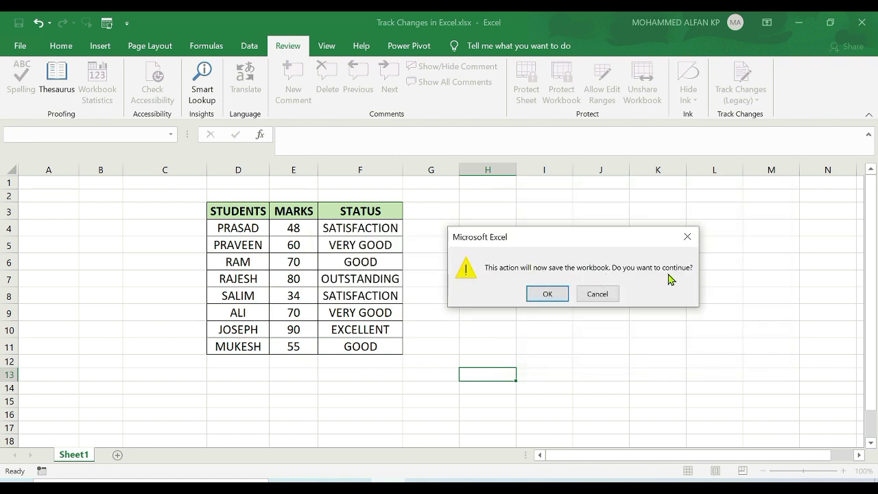
{"action": "left_click", "coordinate": [546, 293]}
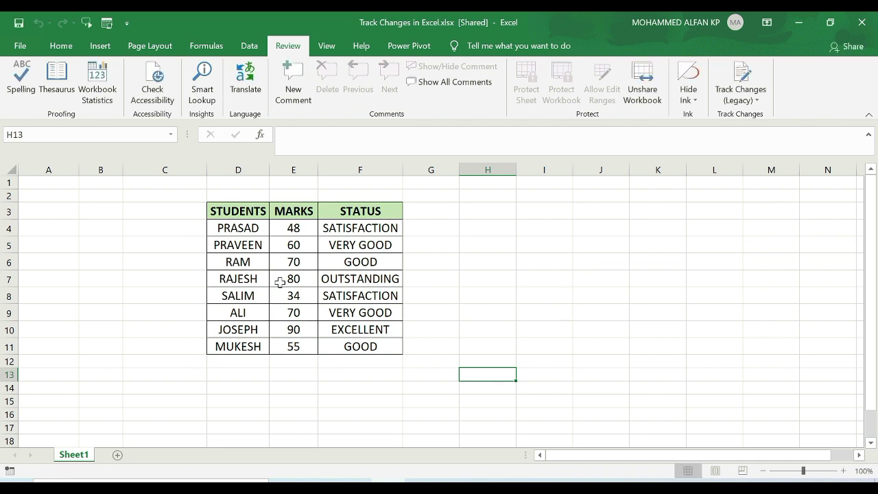
{"action": "left_click", "coordinate": [254, 261]}
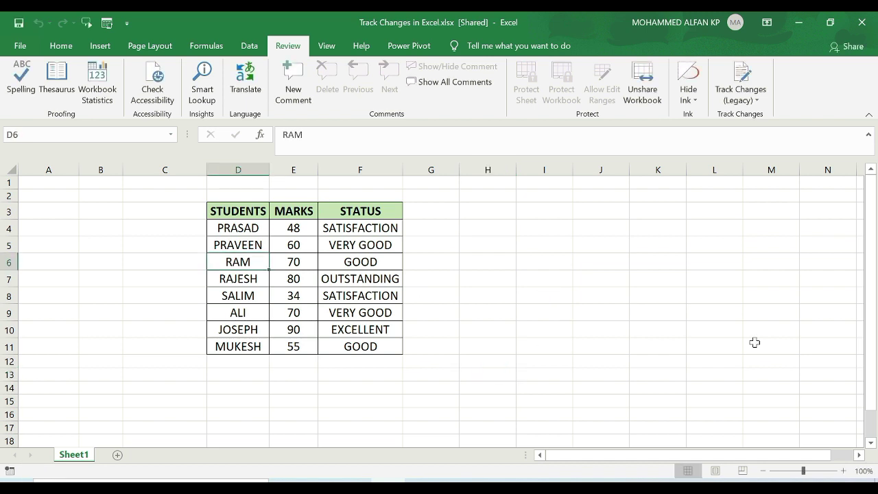
Change D6 to KRISHNA and E10's mark from 90 to 85, checking each change note
{"action": "type", "text": "KRIS"}
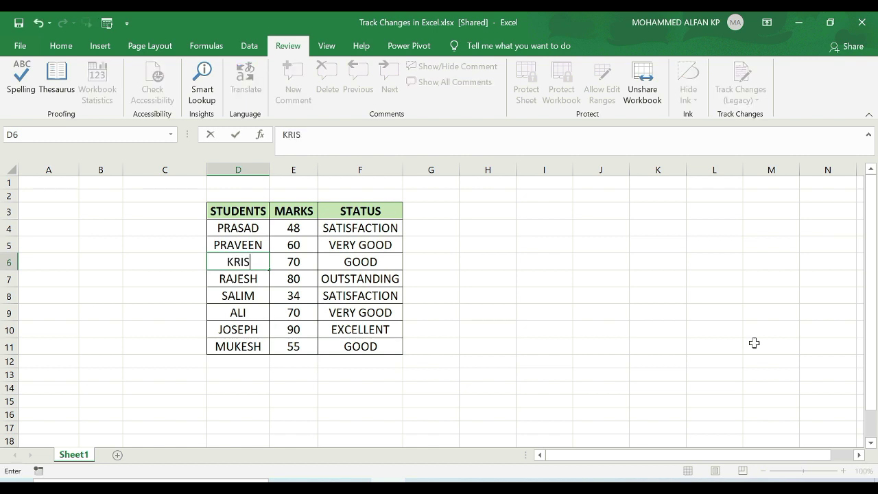
{"action": "type", "text": "HNA"}
{"action": "left_click", "coordinate": [231, 281]}
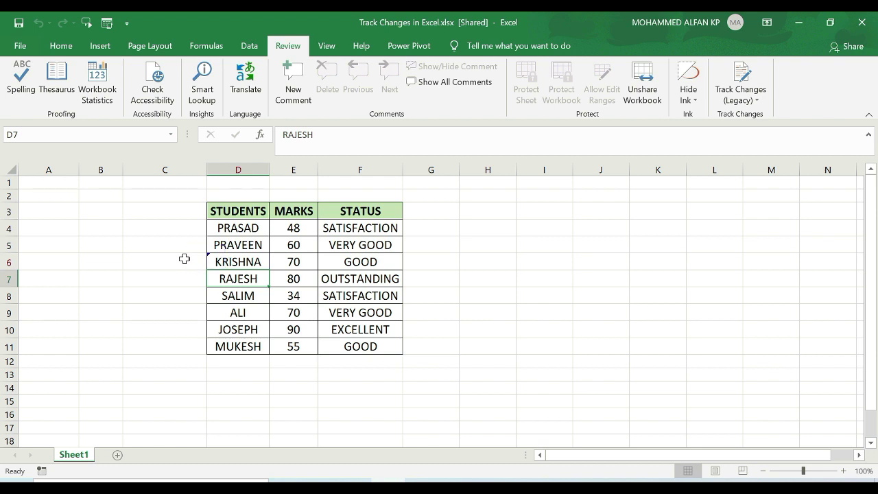
{"action": "mouse_move", "coordinate": [218, 259]}
{"action": "left_click", "coordinate": [672, 340]}
{"action": "left_click", "coordinate": [301, 331]}
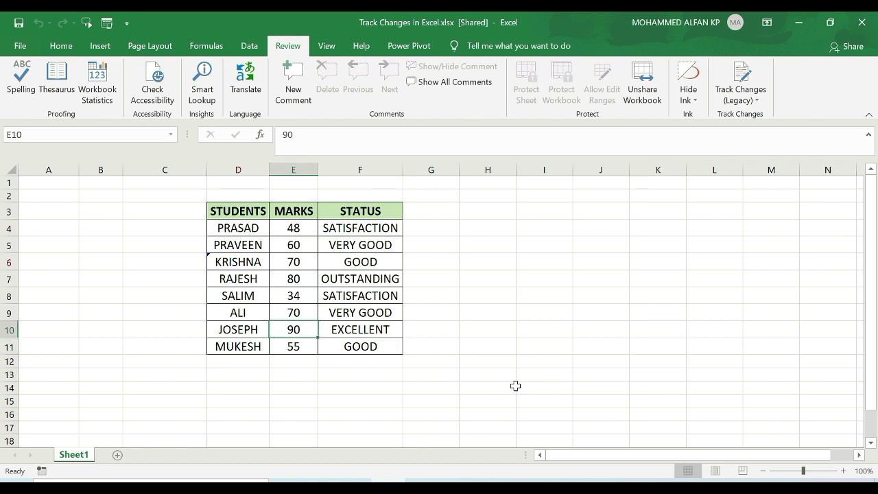
{"action": "type", "text": "85"}
{"action": "key", "text": "Return"}
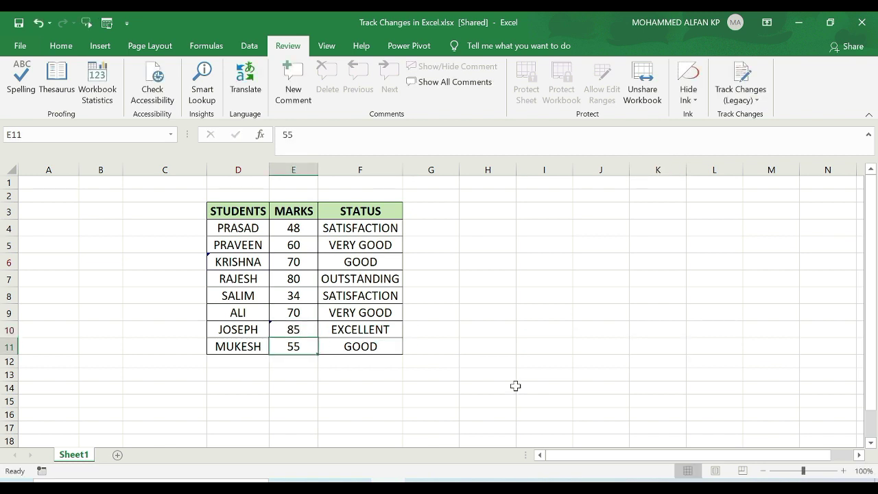
{"action": "mouse_move", "coordinate": [294, 329]}
Change F4's status from SATISFACTION to FAIL and save the workbook
{"action": "left_click", "coordinate": [382, 226]}
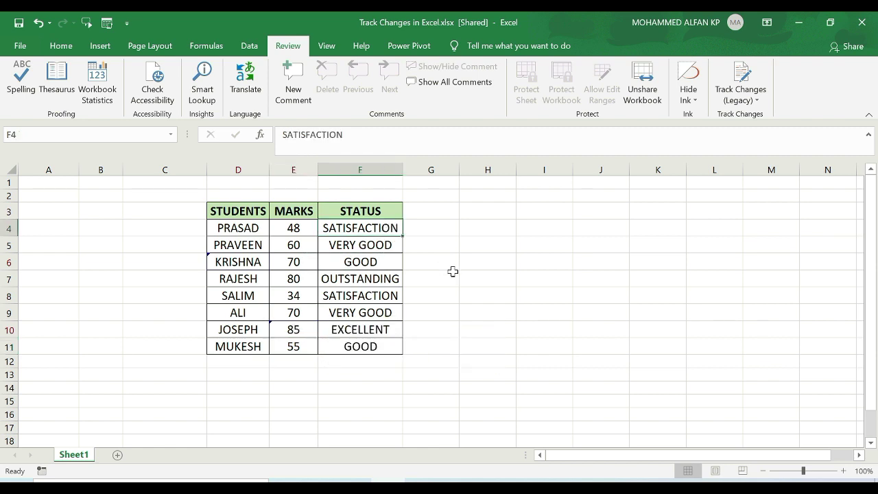
{"action": "type", "text": "FAIL"}
{"action": "key", "text": "Return"}
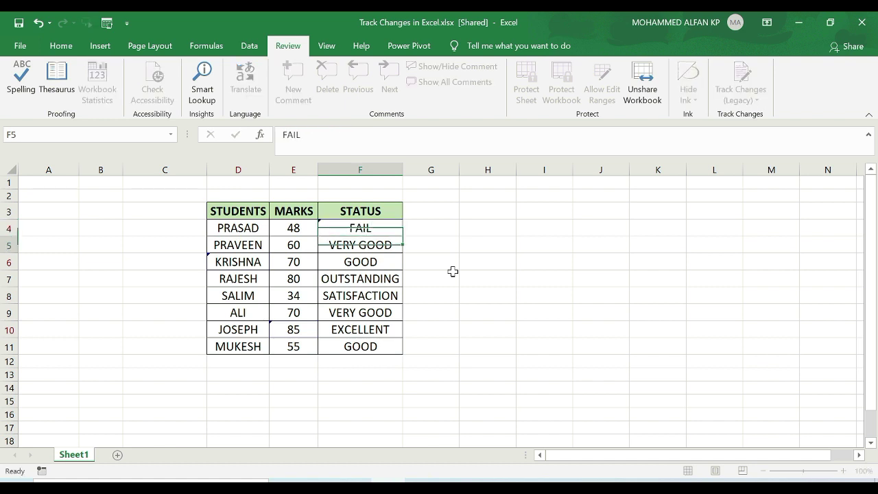
{"action": "mouse_move", "coordinate": [361, 228]}
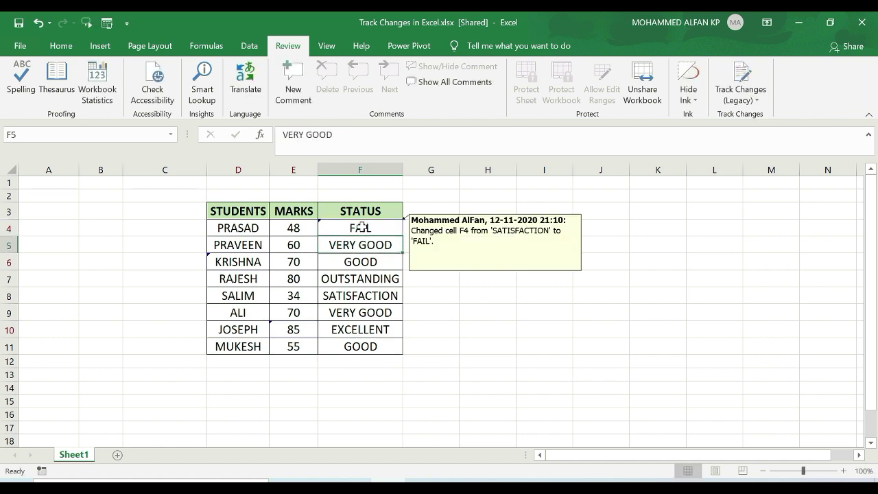
{"action": "left_click", "coordinate": [543, 329]}
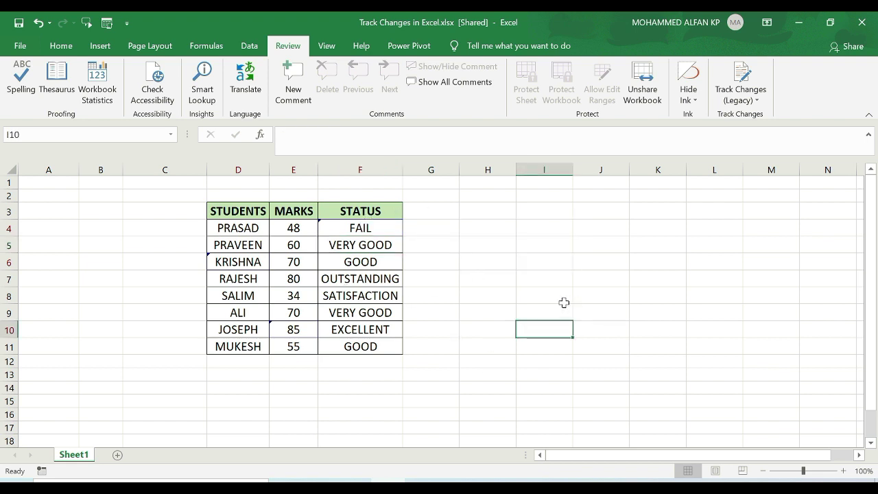
{"action": "key", "text": "ctrl+s"}
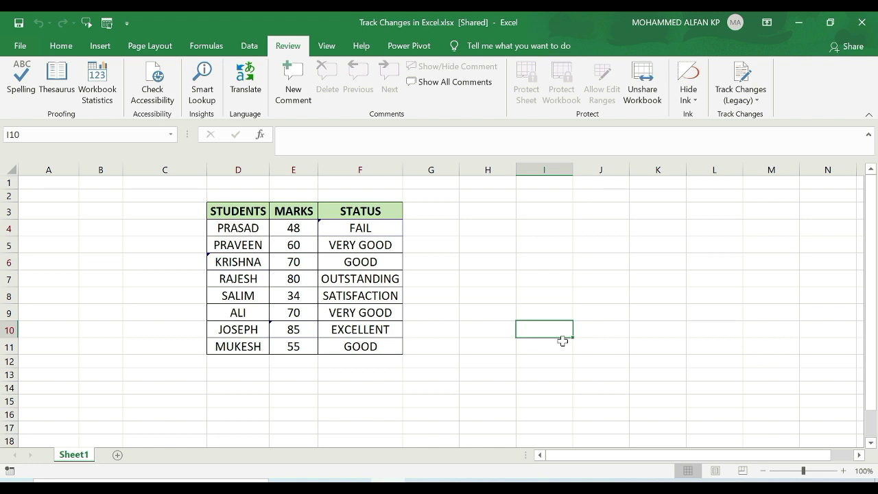
Tick 'List changes on a new sheet' in Highlight Changes to create the History sheet, then return to Sheet1
{"action": "left_click", "coordinate": [754, 98]}
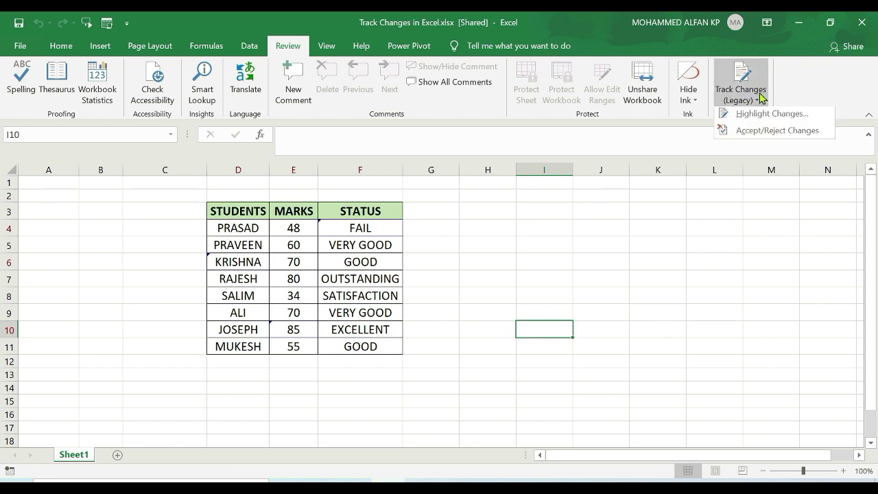
{"action": "left_click", "coordinate": [763, 122]}
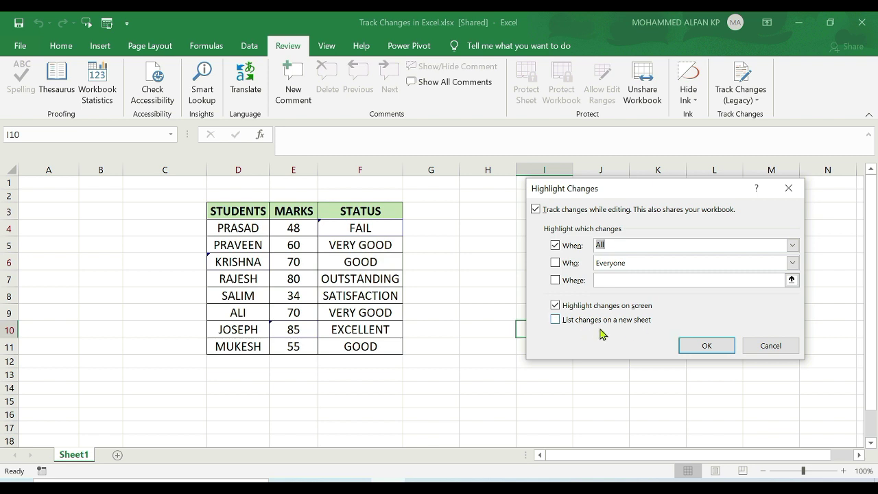
{"action": "left_click", "coordinate": [556, 320]}
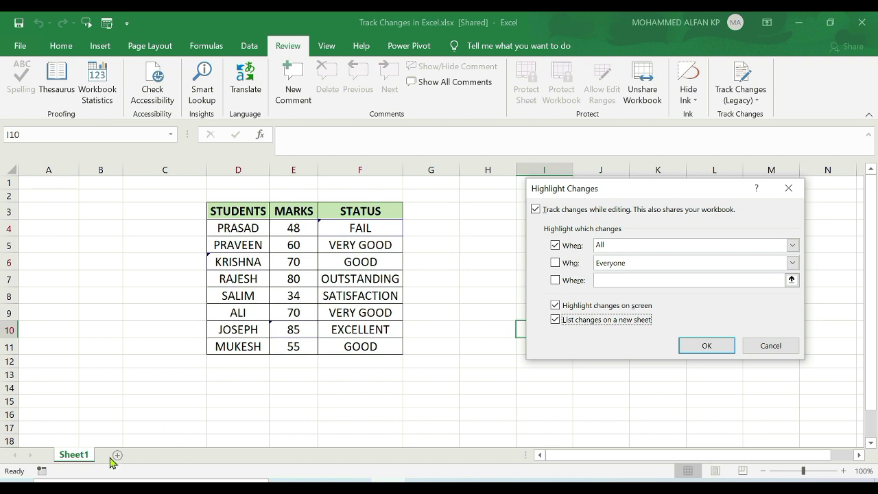
{"action": "left_click", "coordinate": [705, 345]}
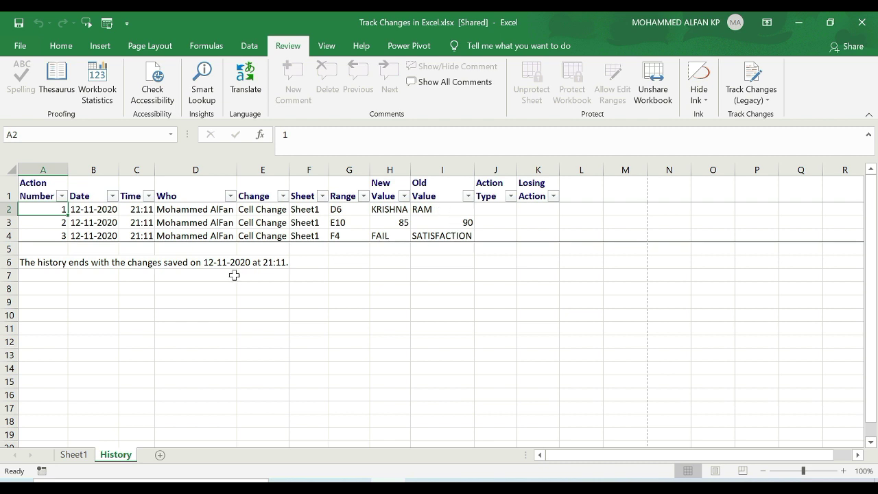
{"action": "left_click", "coordinate": [72, 454]}
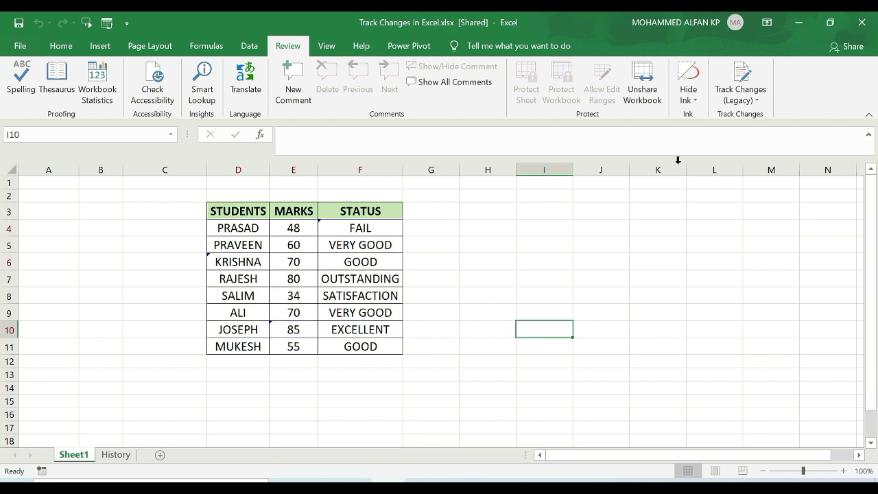
Start reviewing the tracked changes through Accept/Reject Changes
{"action": "left_click", "coordinate": [757, 102]}
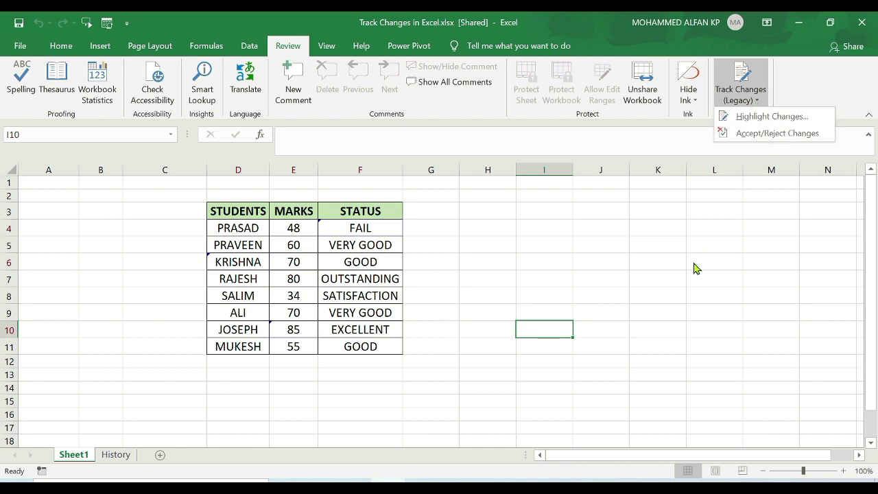
{"action": "left_click", "coordinate": [786, 142]}
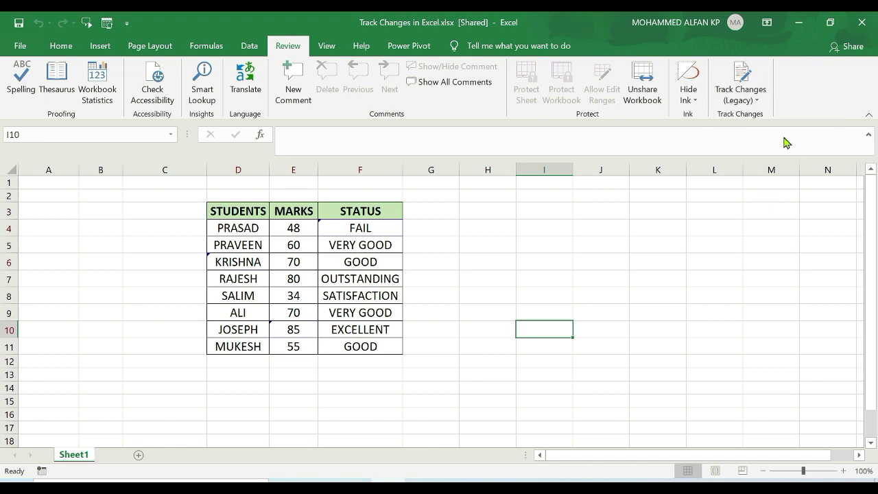
{"action": "left_click_drag", "start_coordinate": [641, 212], "coordinate": [631, 235]}
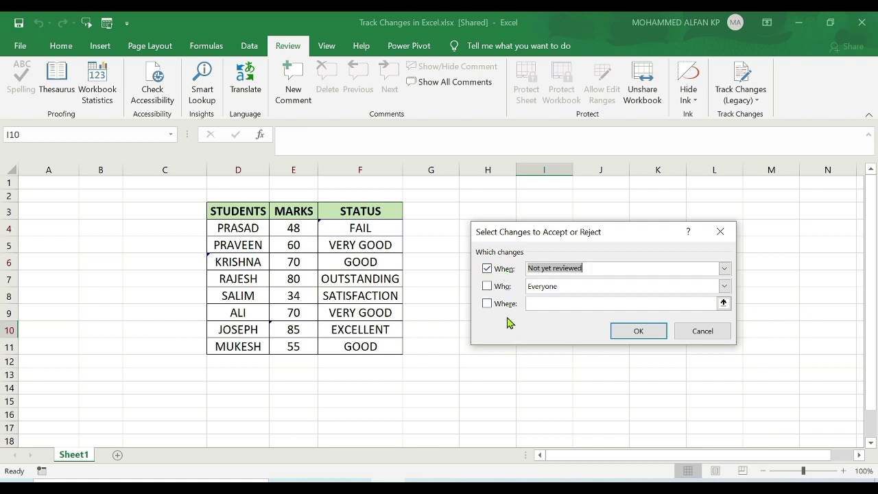
{"action": "left_click", "coordinate": [655, 334]}
Accept KRISHNA in D6 and 85 in E10, and reject F4's FAIL to restore SATISFACTION
{"action": "mouse_move", "coordinate": [601, 221]}
{"action": "left_mouse_down"}
{"action": "mouse_move", "coordinate": [620, 220]}
{"action": "mouse_move", "coordinate": [611, 215]}
{"action": "left_mouse_up"}
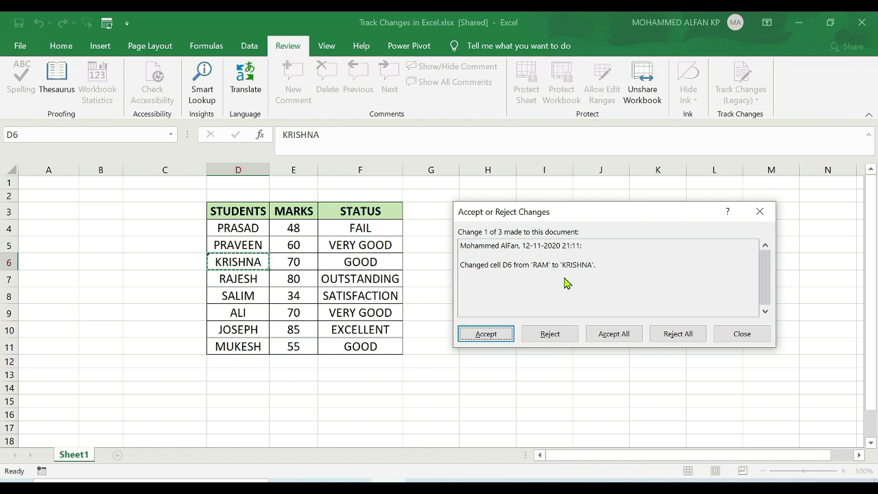
{"action": "left_click", "coordinate": [485, 334]}
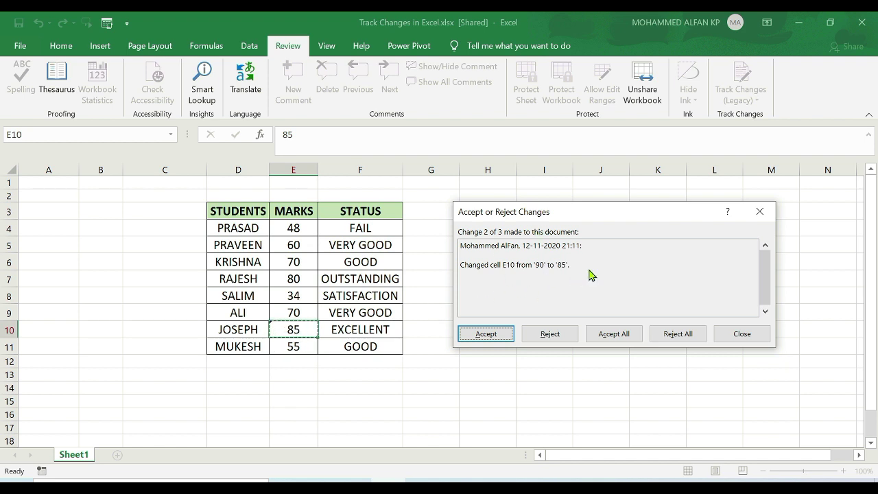
{"action": "left_click", "coordinate": [478, 336]}
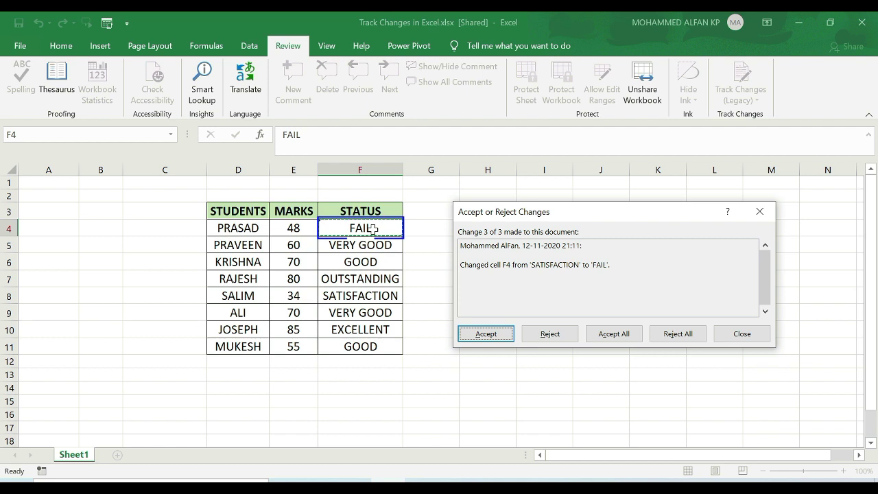
{"action": "left_click", "coordinate": [554, 339]}
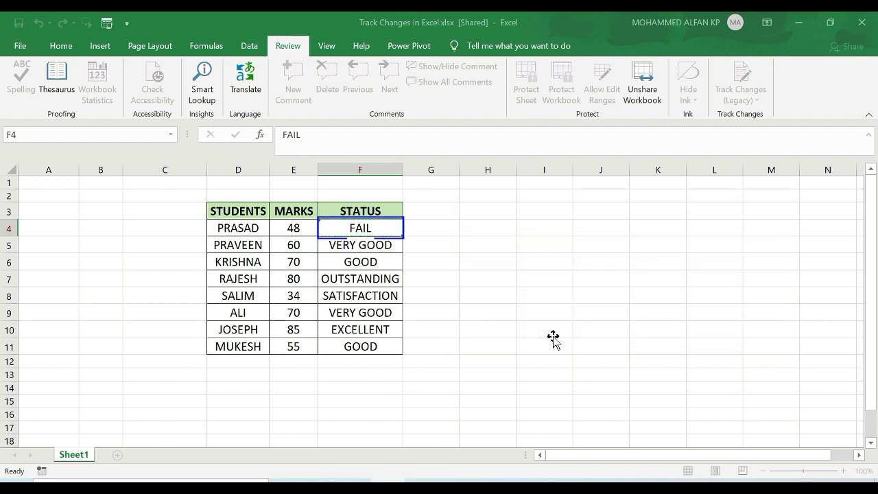
{"action": "left_click", "coordinate": [553, 335]}
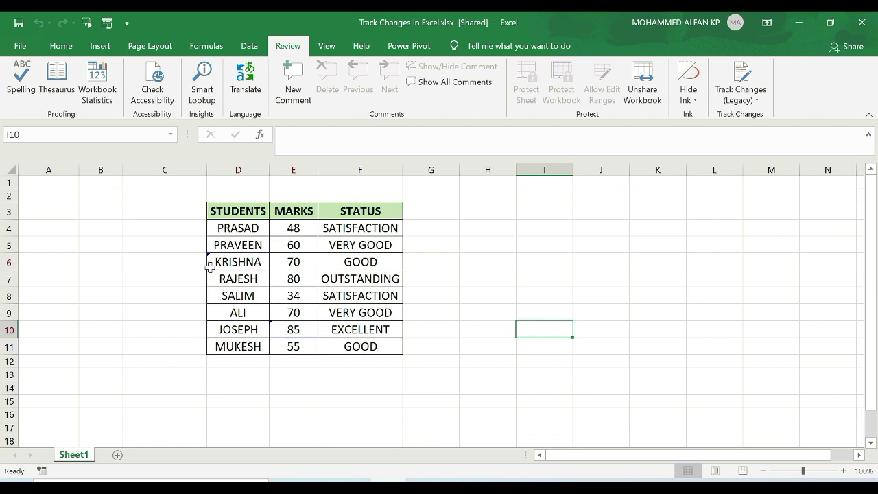
Untick 'Track changes while editing' in Highlight Changes and confirm to unshare the workbook
{"action": "mouse_move", "coordinate": [241, 258]}
{"action": "left_click", "coordinate": [752, 100]}
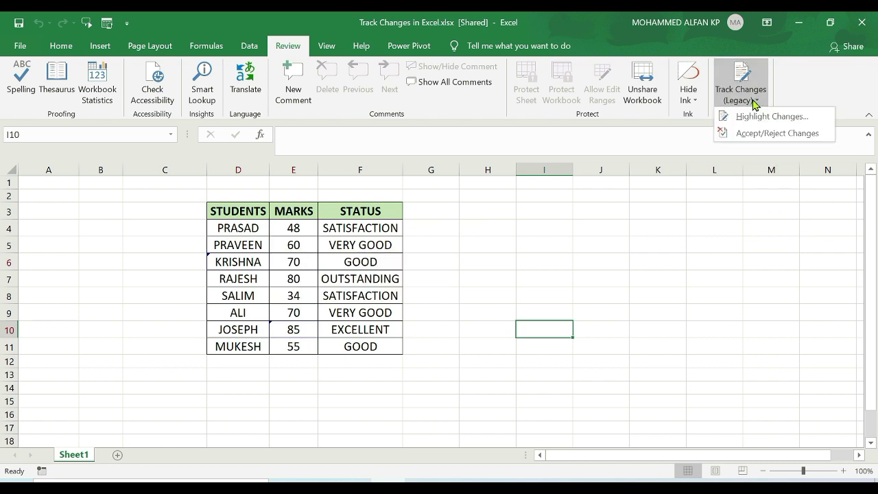
{"action": "left_click", "coordinate": [763, 118]}
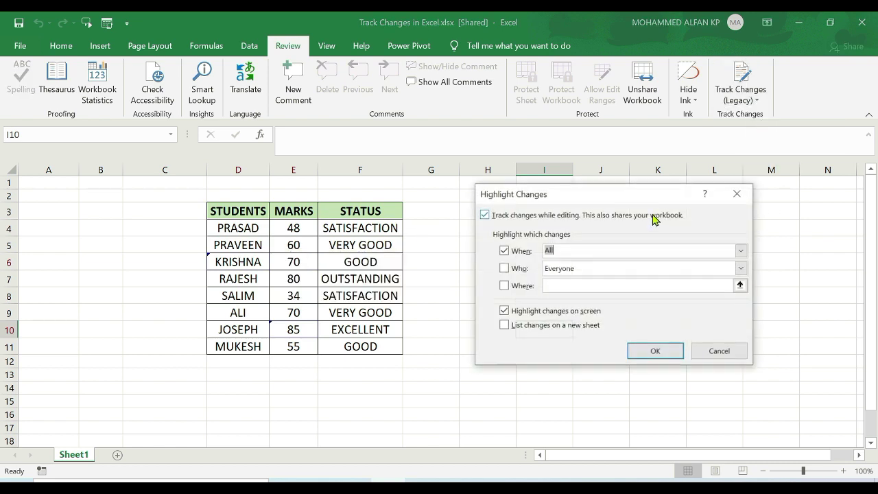
{"action": "left_click_drag", "start_coordinate": [643, 197], "coordinate": [685, 240]}
{"action": "left_click", "coordinate": [535, 263]}
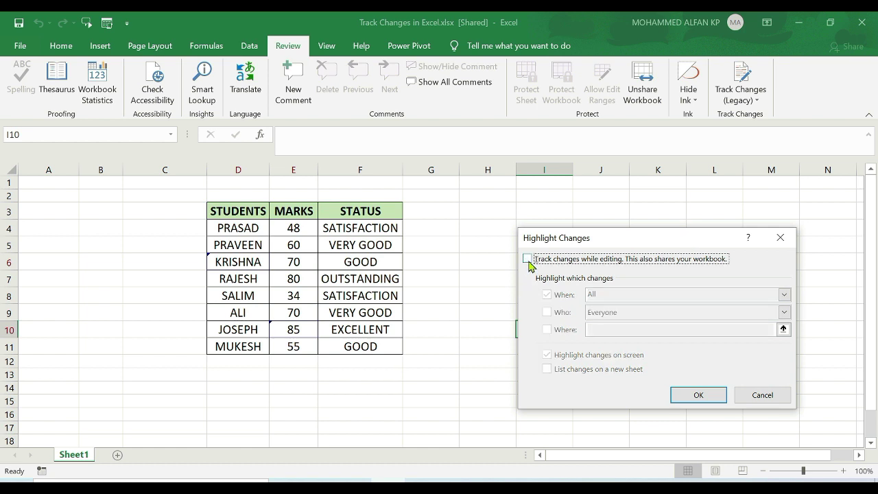
{"action": "left_click", "coordinate": [697, 395]}
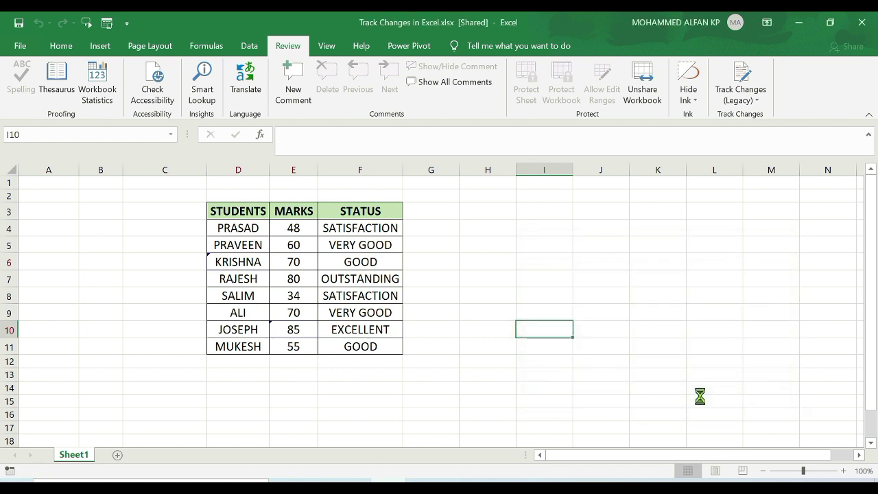
{"action": "left_click", "coordinate": [527, 281]}
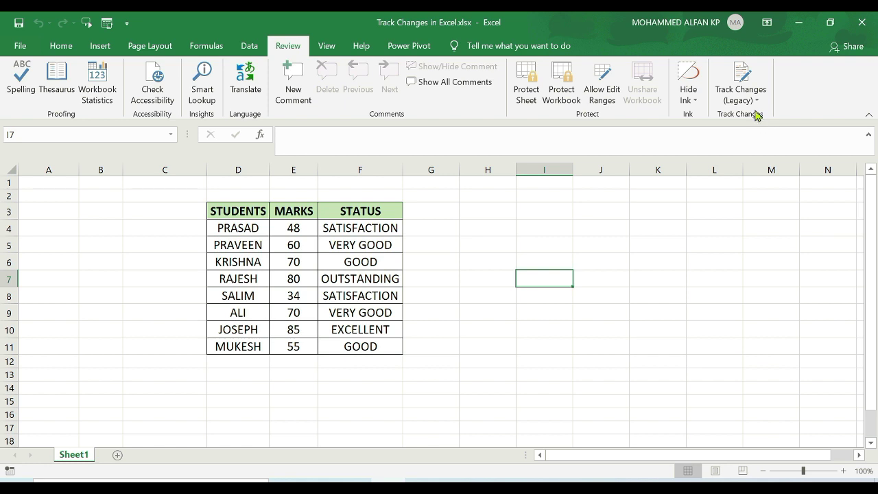
{"action": "left_click", "coordinate": [11, 53]}
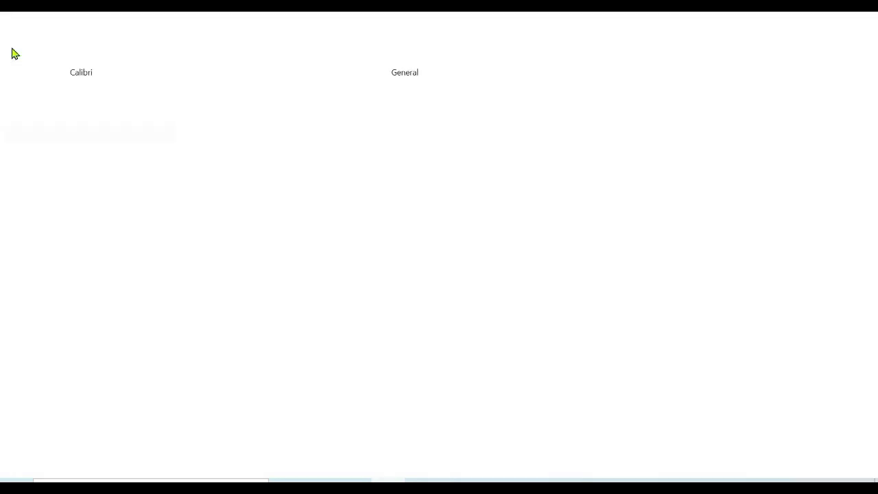
{"action": "left_click", "coordinate": [63, 433]}
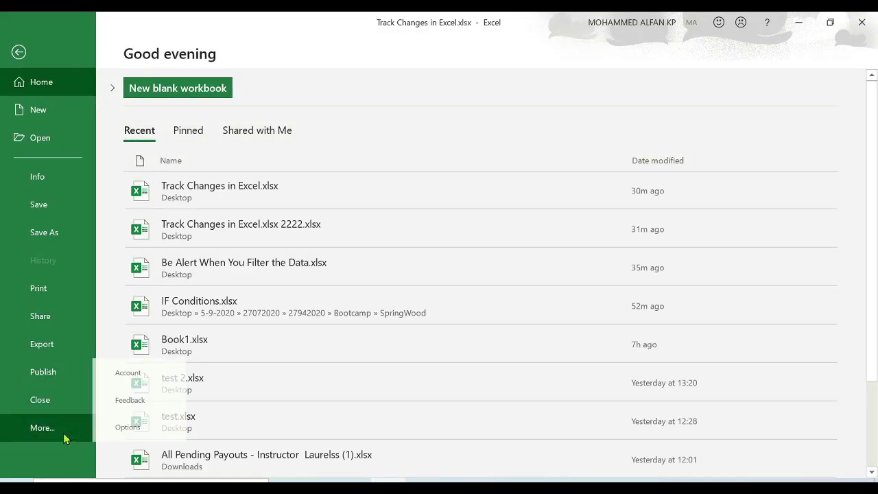
{"action": "left_click", "coordinate": [143, 427]}
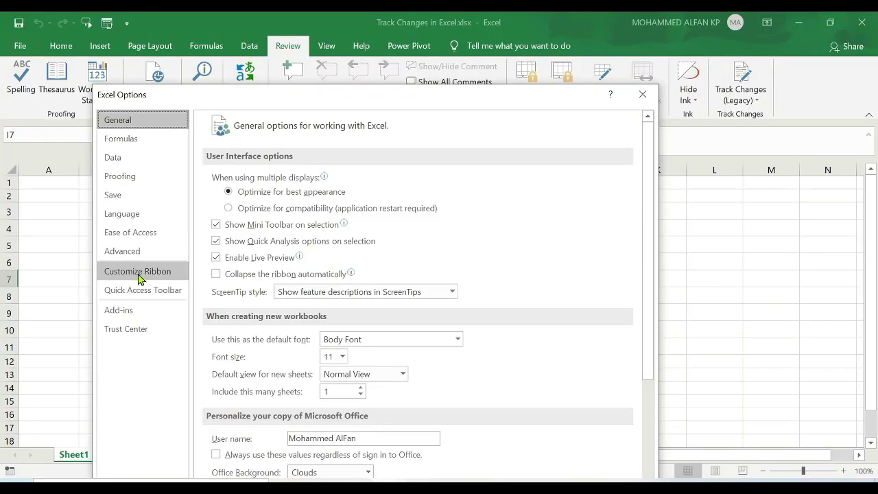
{"action": "left_click", "coordinate": [139, 278]}
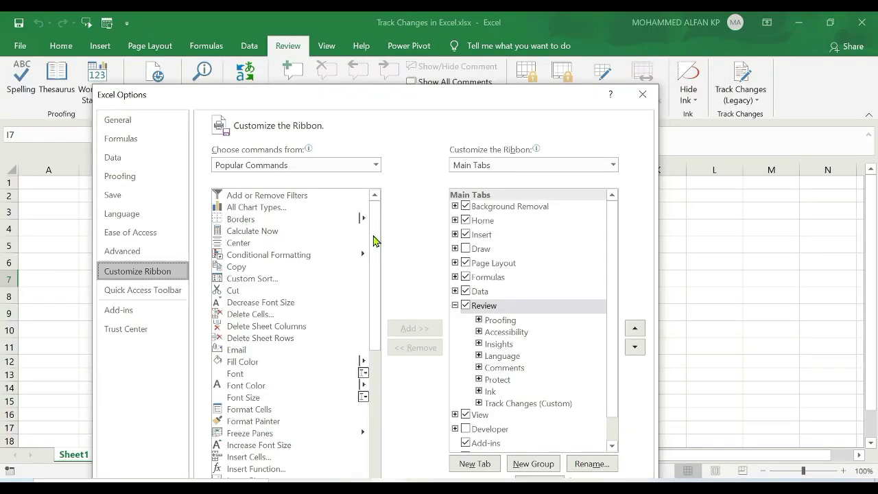
{"action": "left_click", "coordinate": [376, 166]}
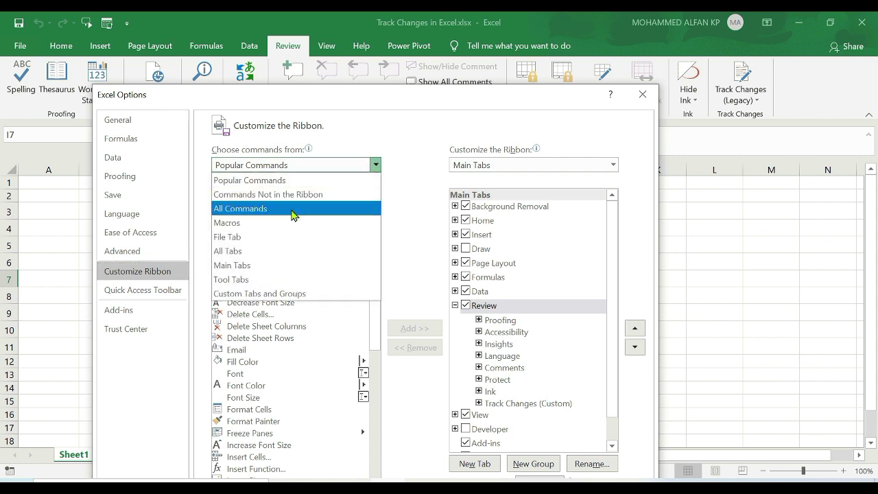
{"action": "key", "text": "Escape"}
{"action": "key", "text": "Down"}
{"action": "key", "text": "Down"}
{"action": "scroll", "coordinate": [293, 251], "scroll_direction": "down", "scroll_amount": 1}
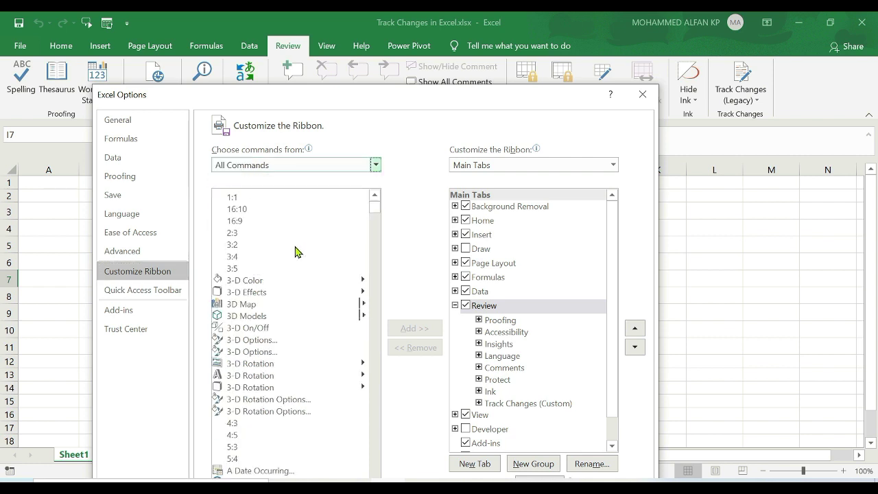
{"action": "scroll", "coordinate": [294, 251], "scroll_direction": "down", "scroll_amount": 1}
{"action": "scroll", "coordinate": [279, 343], "scroll_direction": "down", "scroll_amount": 2}
{"action": "left_click", "coordinate": [266, 334]}
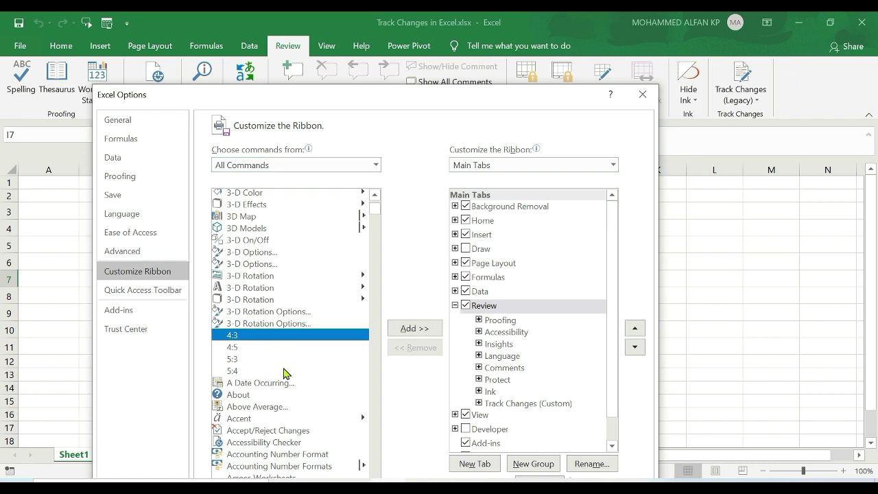
{"action": "left_click_drag", "start_coordinate": [416, 98], "coordinate": [410, 56]}
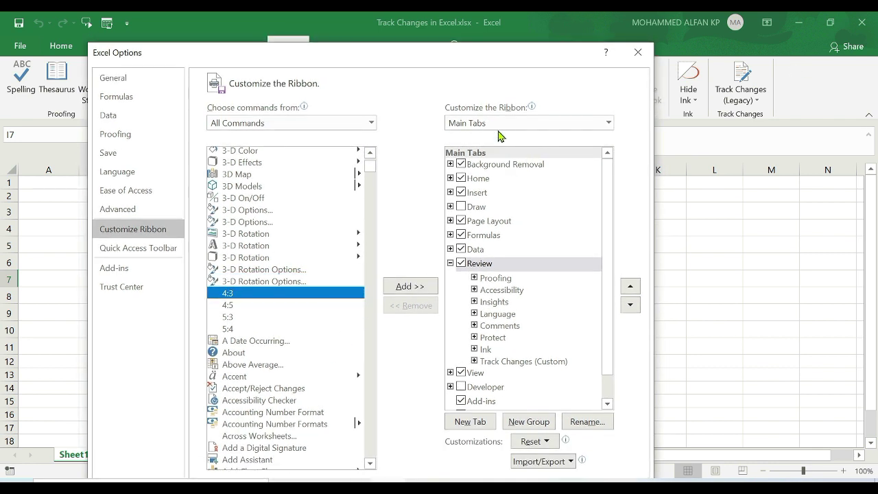
{"action": "scroll", "coordinate": [284, 309], "scroll_direction": "down", "scroll_amount": 2}
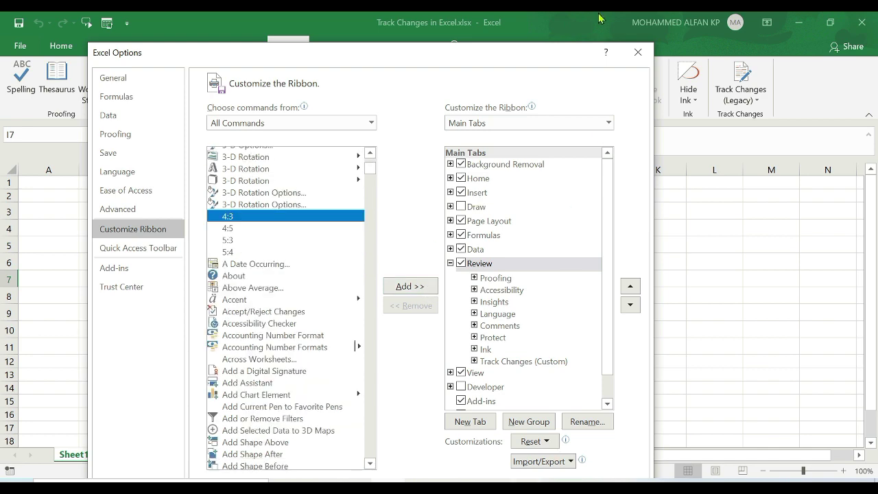
{"action": "left_click_drag", "start_coordinate": [576, 52], "coordinate": [553, 21]}
{"action": "left_click", "coordinate": [601, 460]}
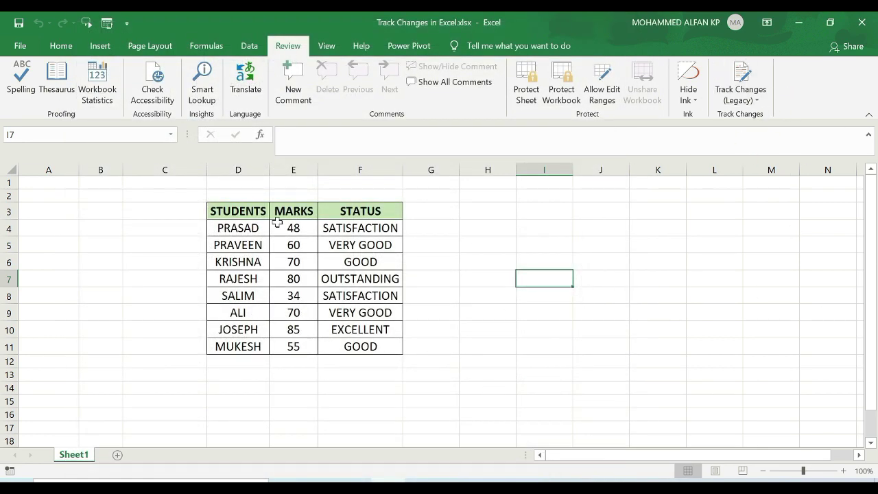
{"action": "left_click", "coordinate": [248, 208]}
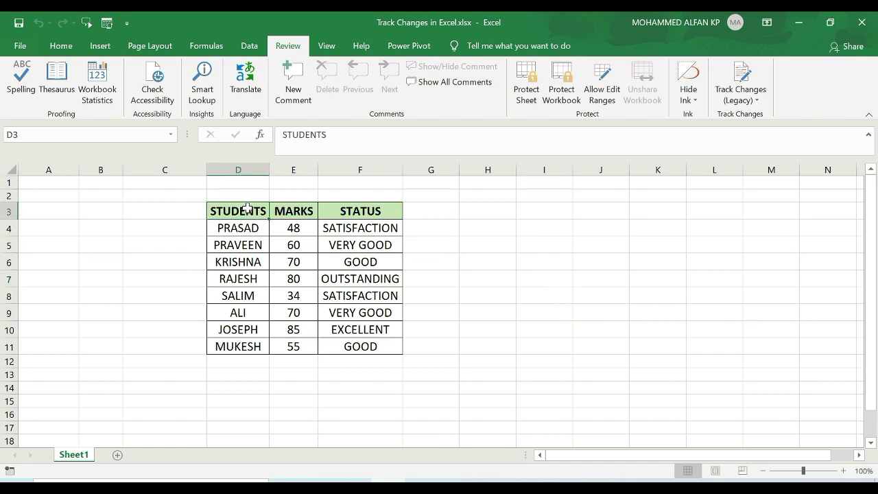